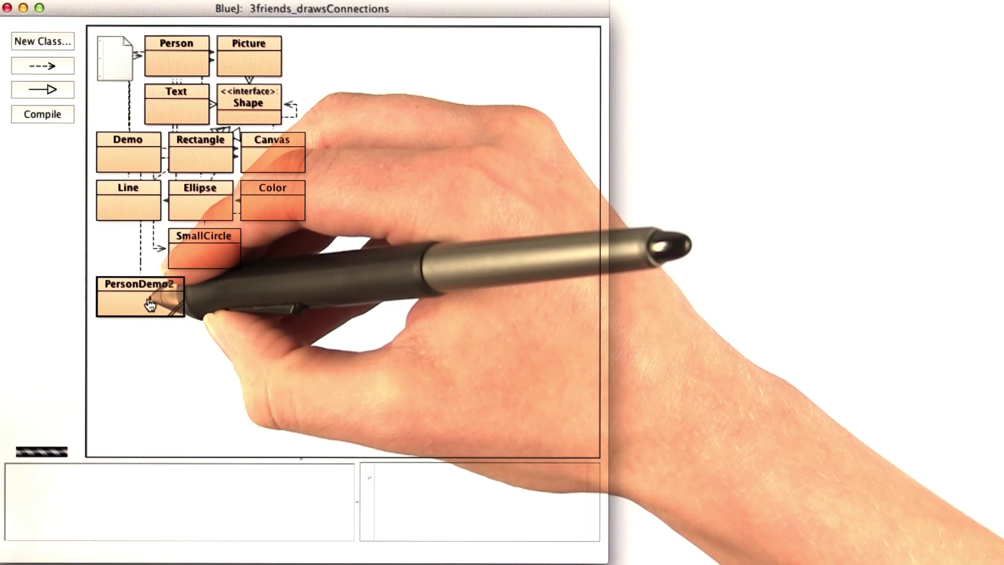
Right-click the PersonDemo2 class in the 3friends_drawsConnections class diagram to show its actions.
right_click(154, 306)
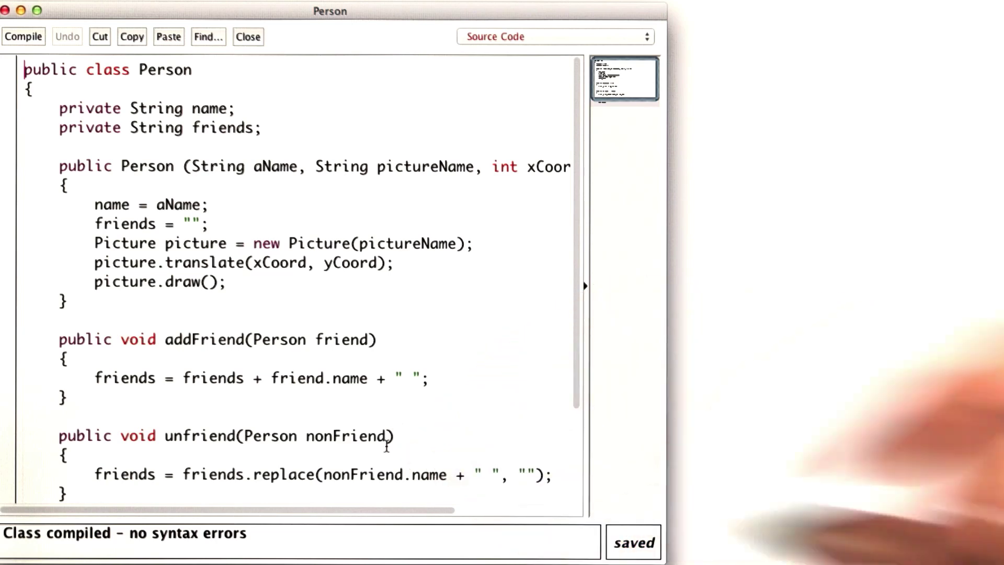
scroll(268, 423, up, 3)
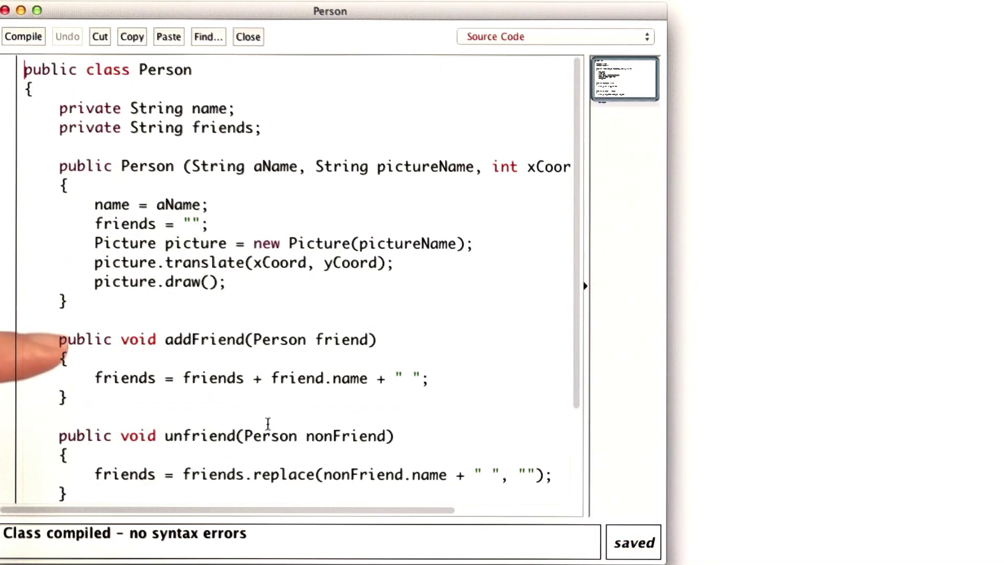